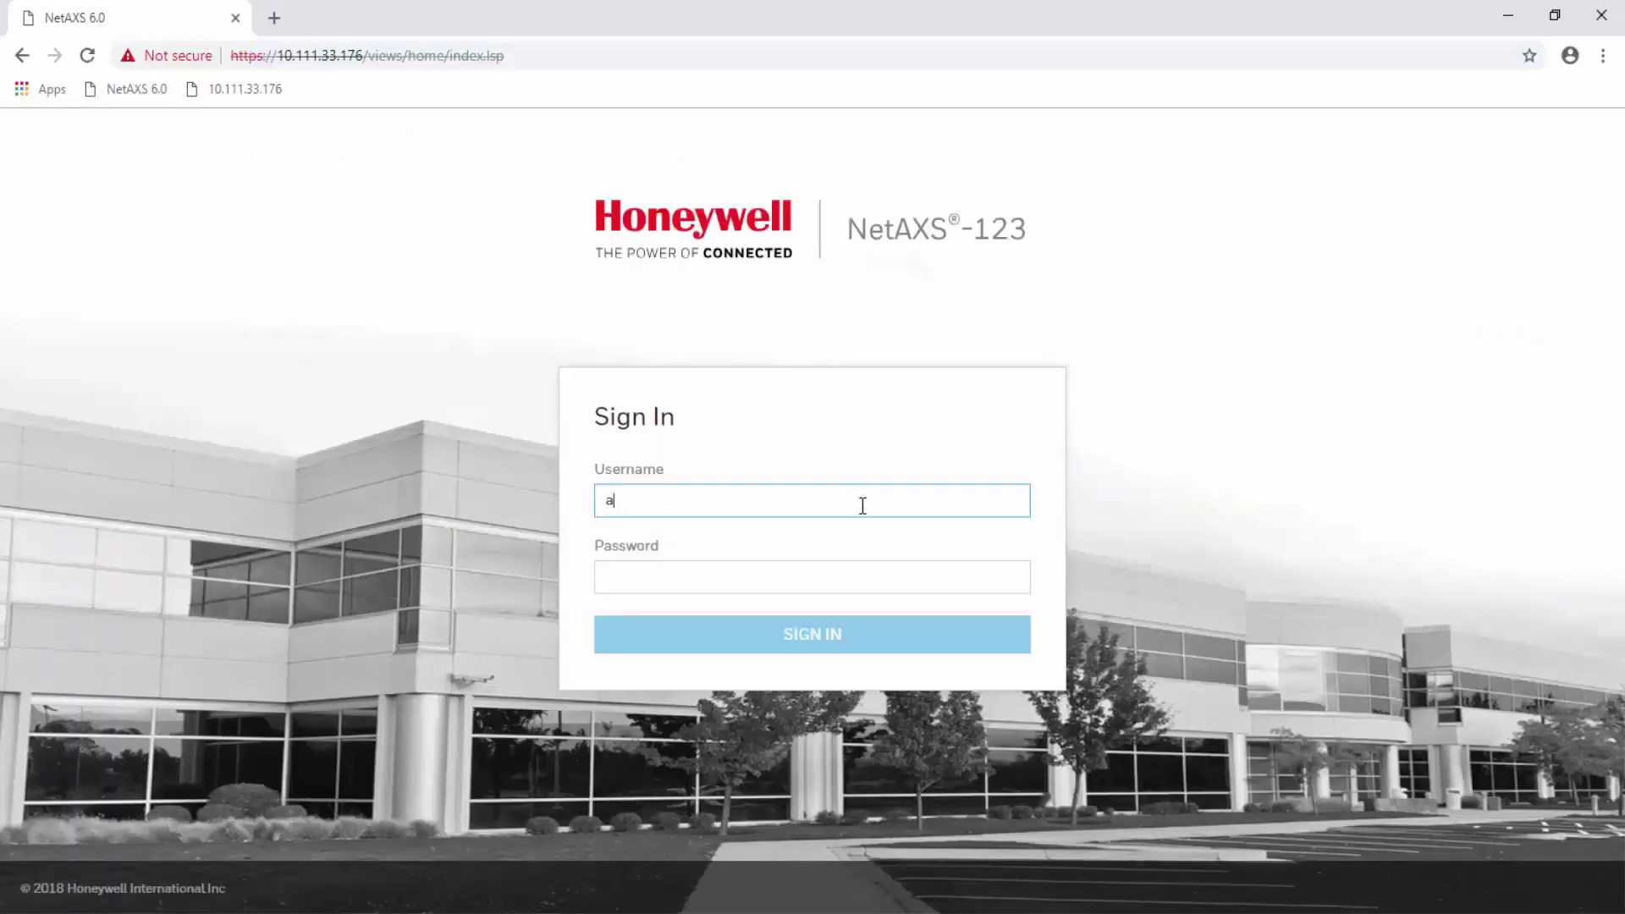
text(dmin)
Step: Sign in as admin with the password to reach the site overview dashboard
key(Tab)
text(*******)
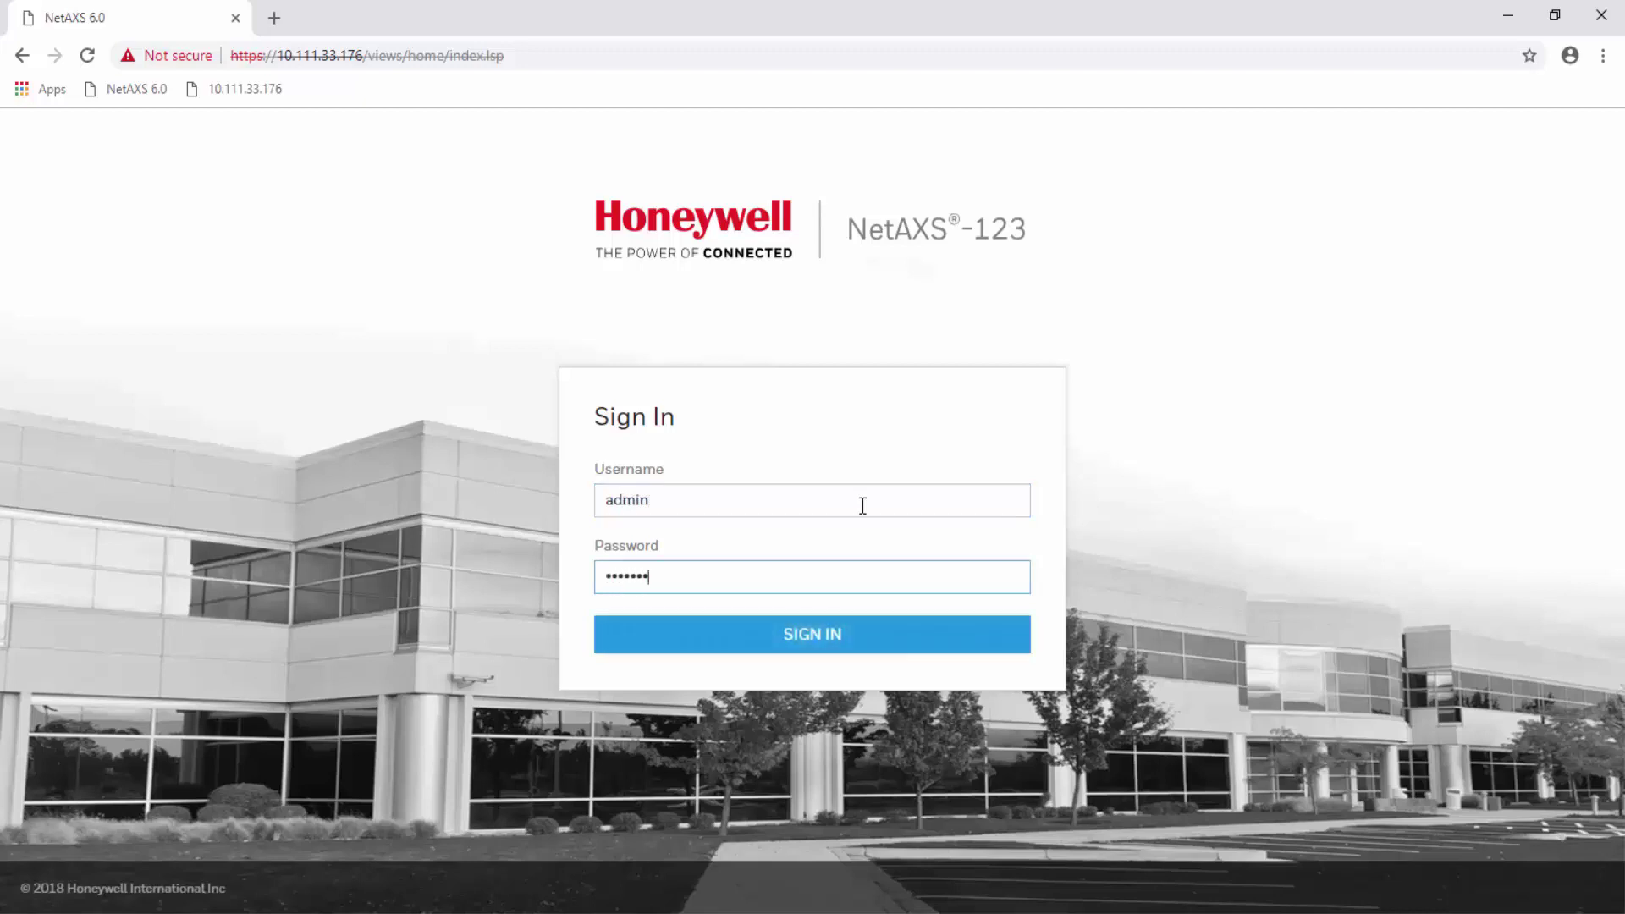
text(****)
key(Return)
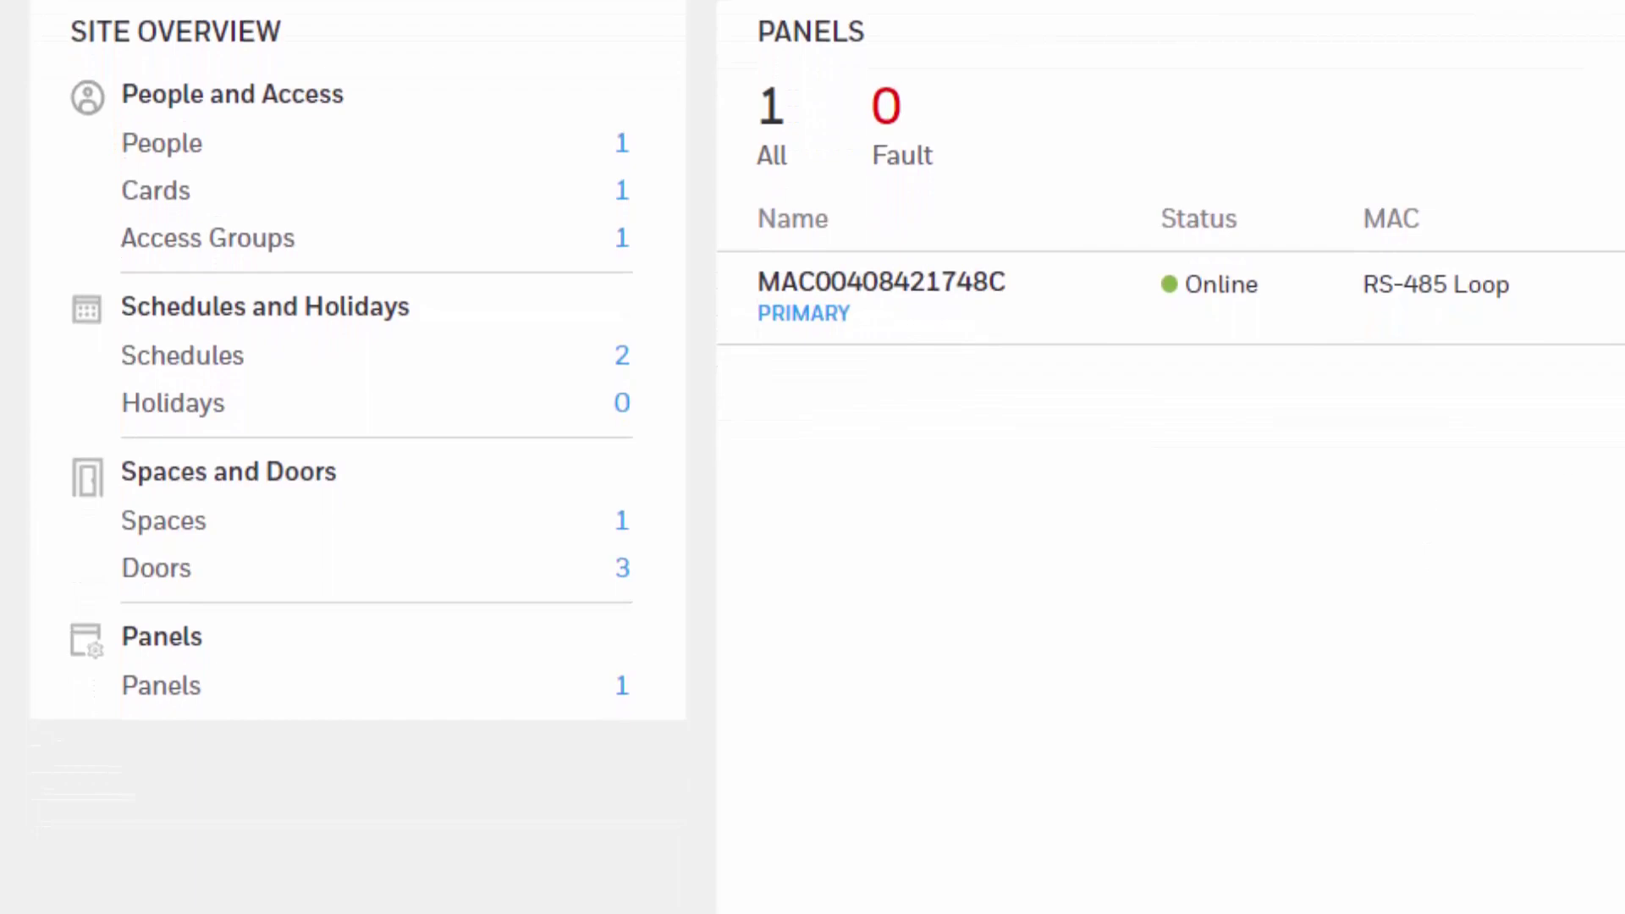
Step: Open the primary panel's configuration from Panels in Site Overview
click(167, 687)
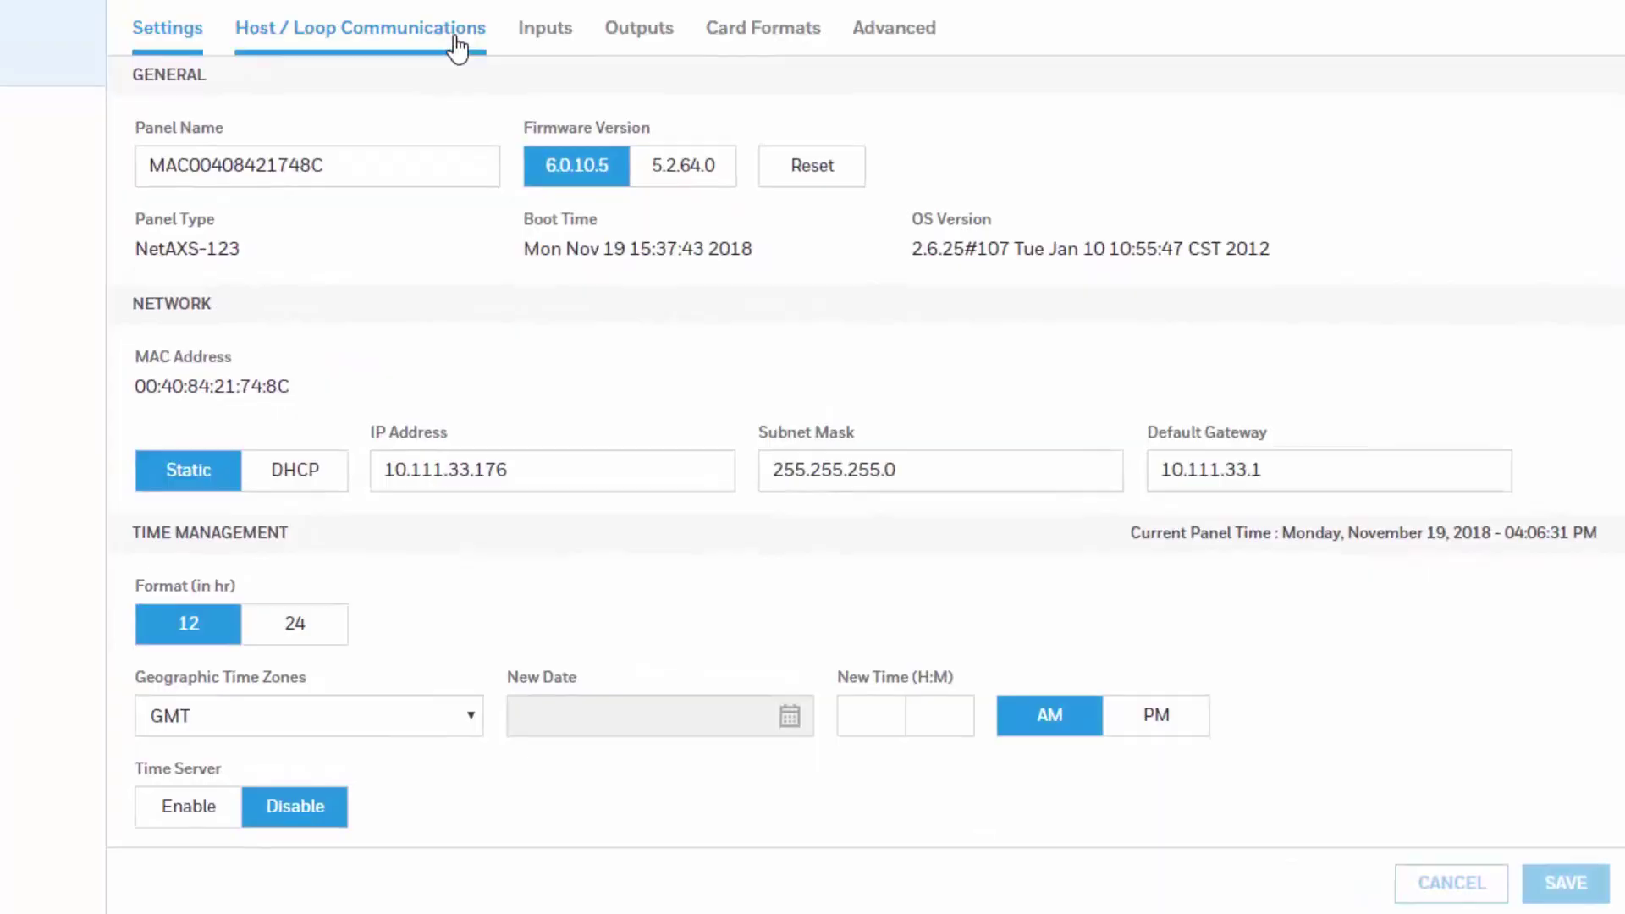
Step: Show the panel's Host / Loop Communications settings
click(457, 44)
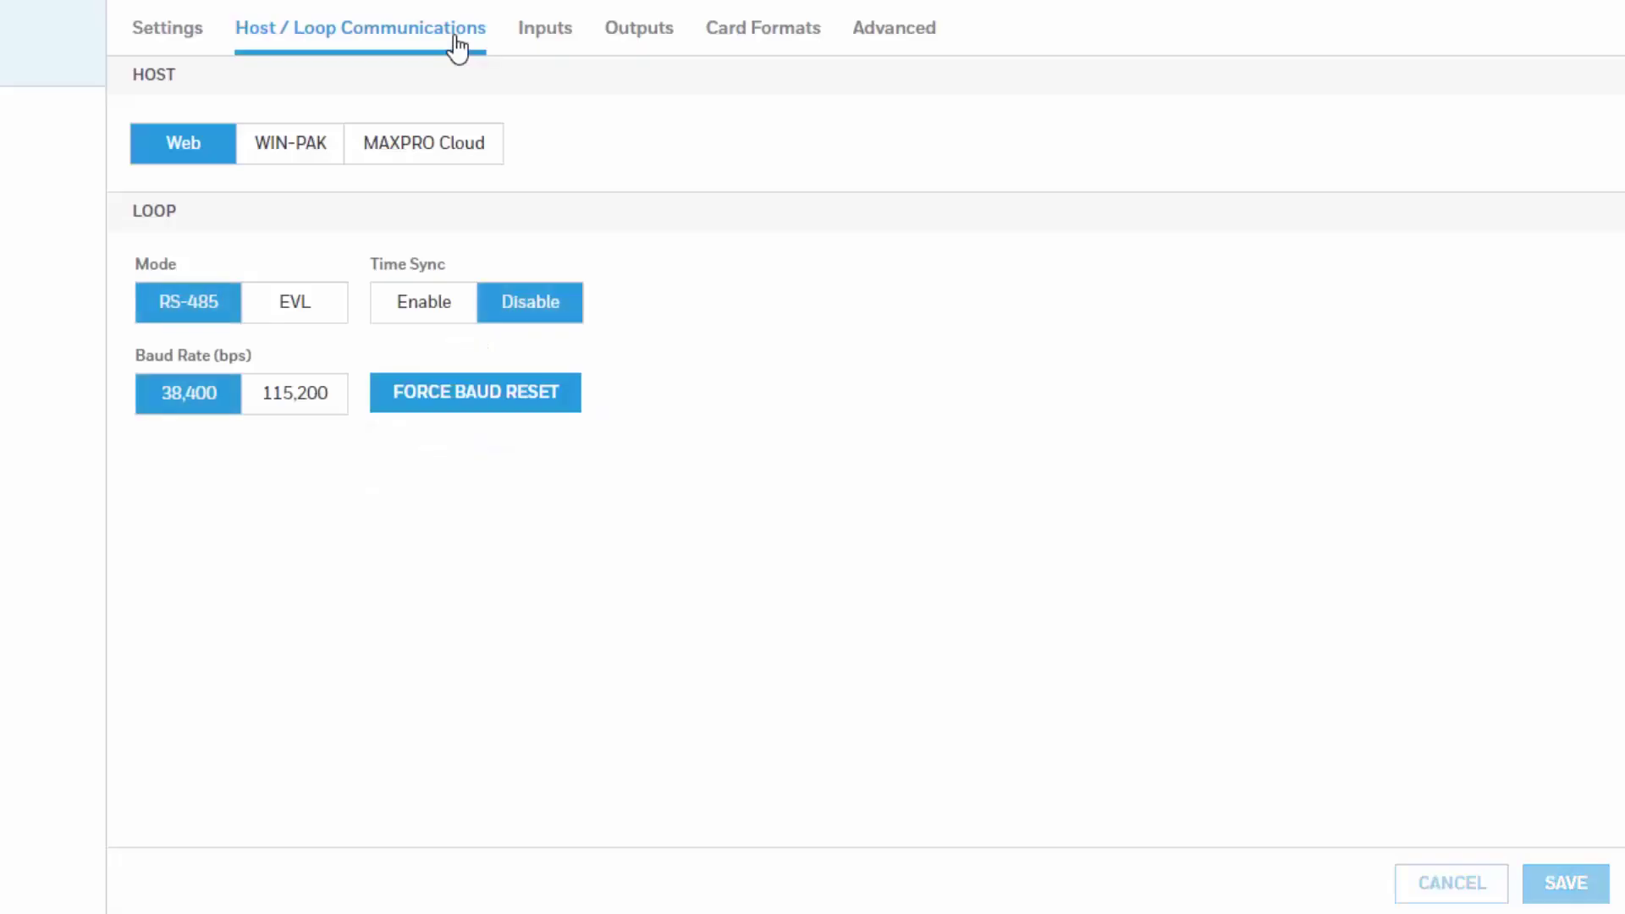
Step: Choose MAXPRO Cloud as the panel host, revealing Unique Key and Server URL
click(464, 143)
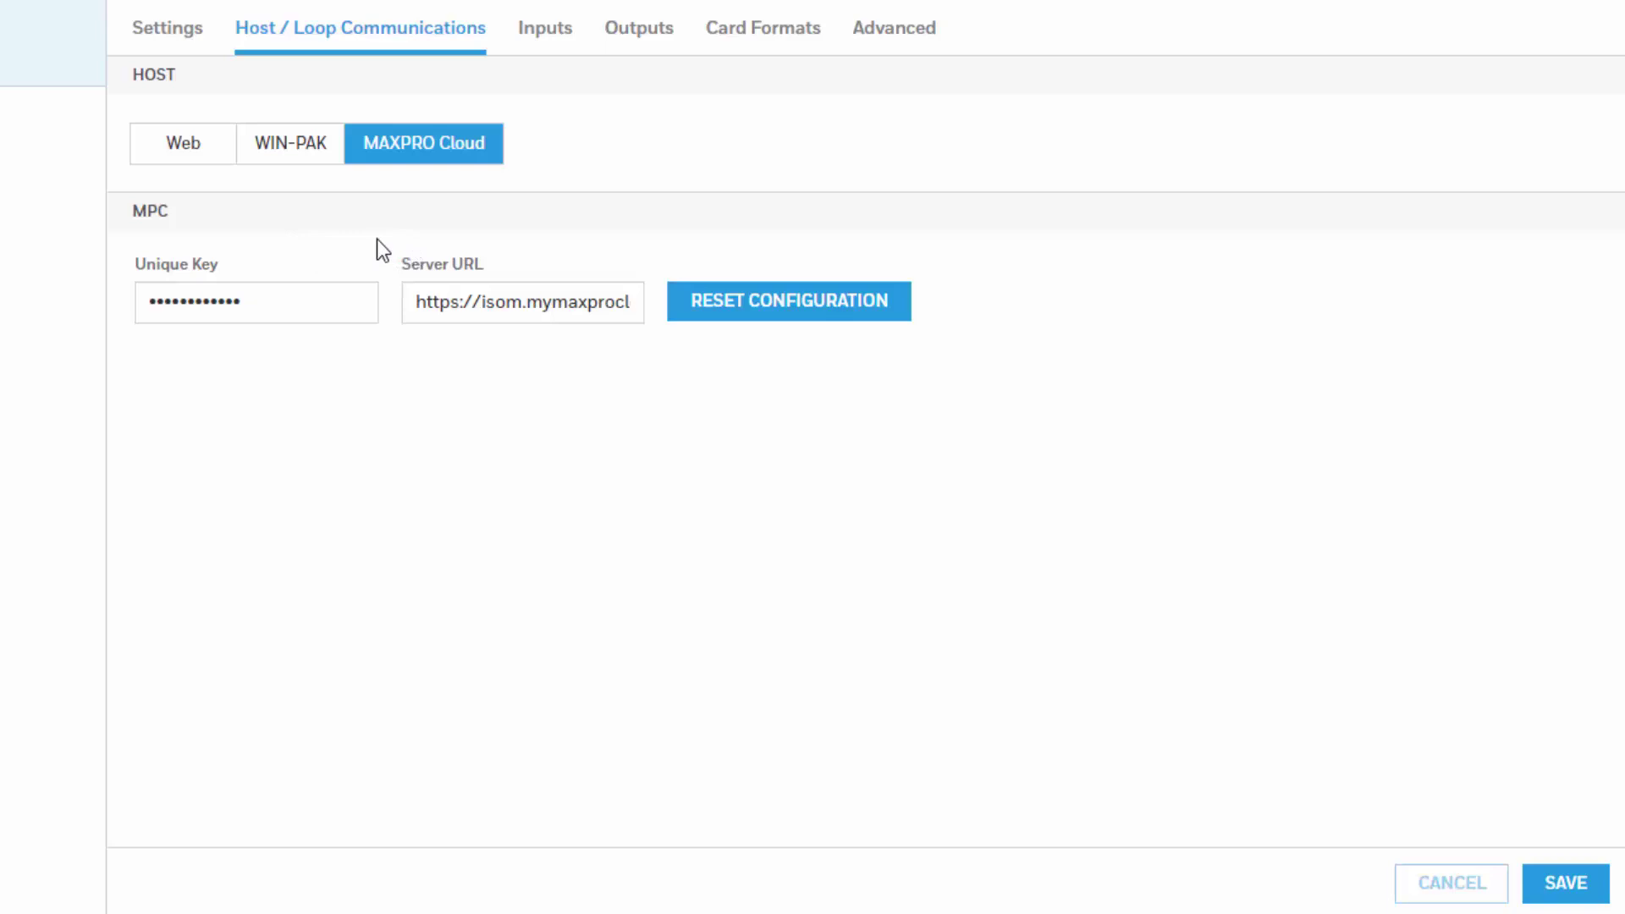
Step: Save the MAXPRO Cloud host change and wait for the host/web mode switch
click(1568, 882)
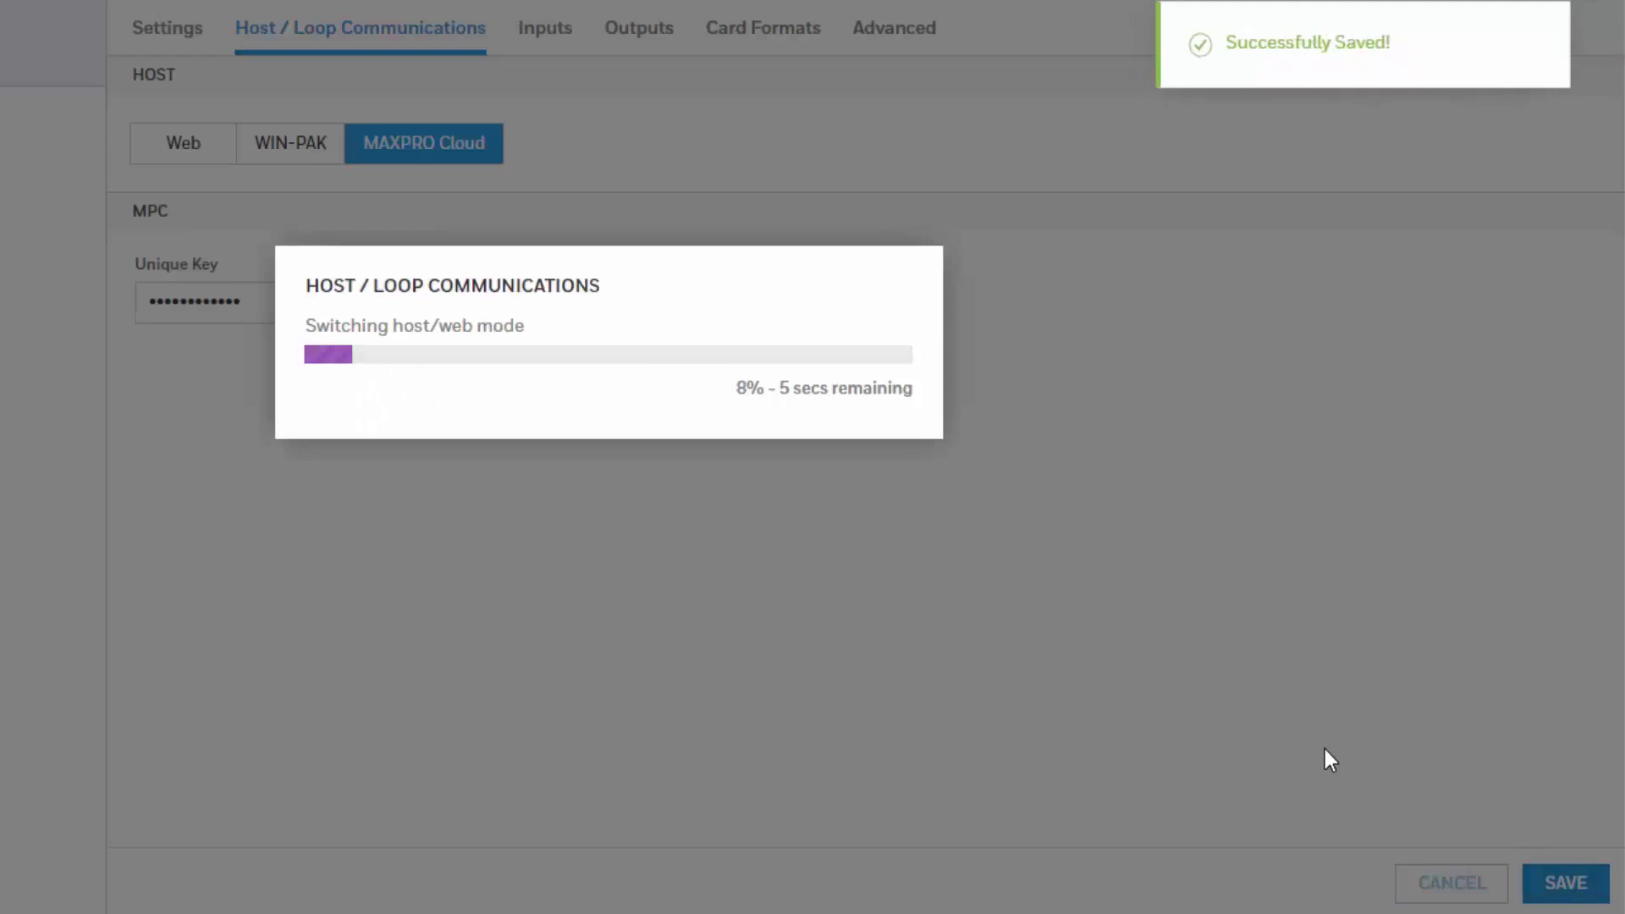